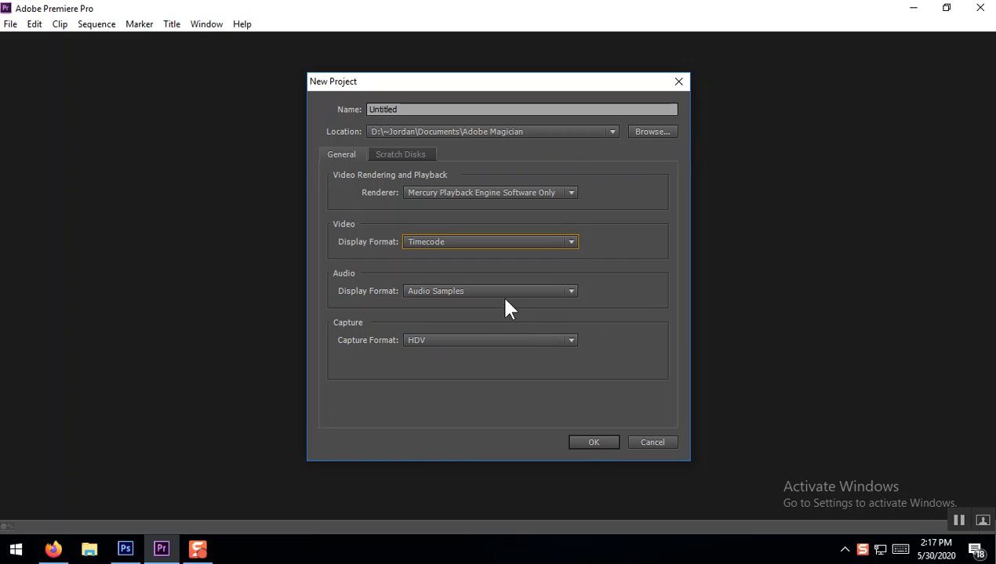
Create the new project with its current settings and import the video 1 - Take Off Thumb 8 New Videos.mp4 from the 1 FINAL VIDEOS folder
click(585, 440)
click(552, 286)
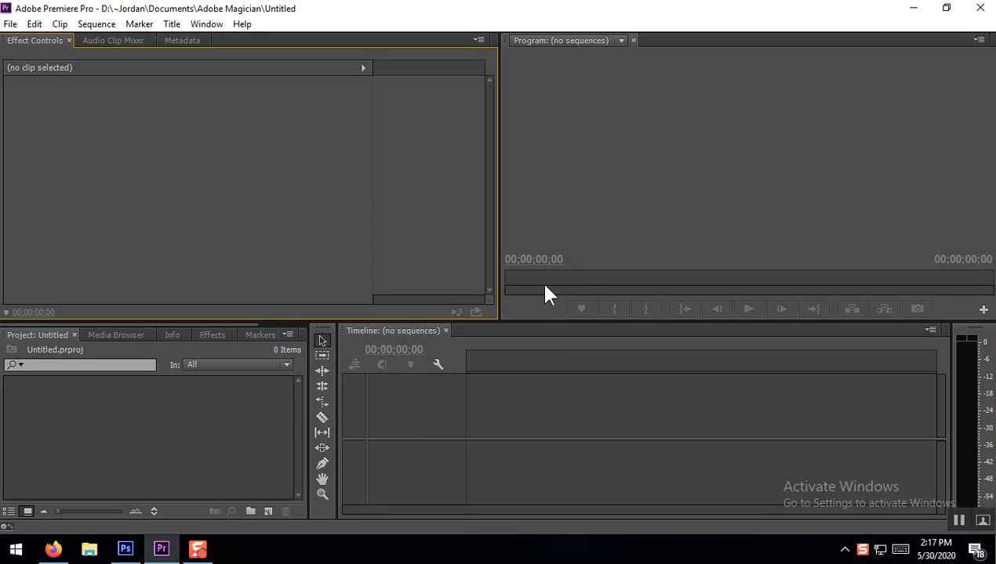
click(9, 26)
click(53, 366)
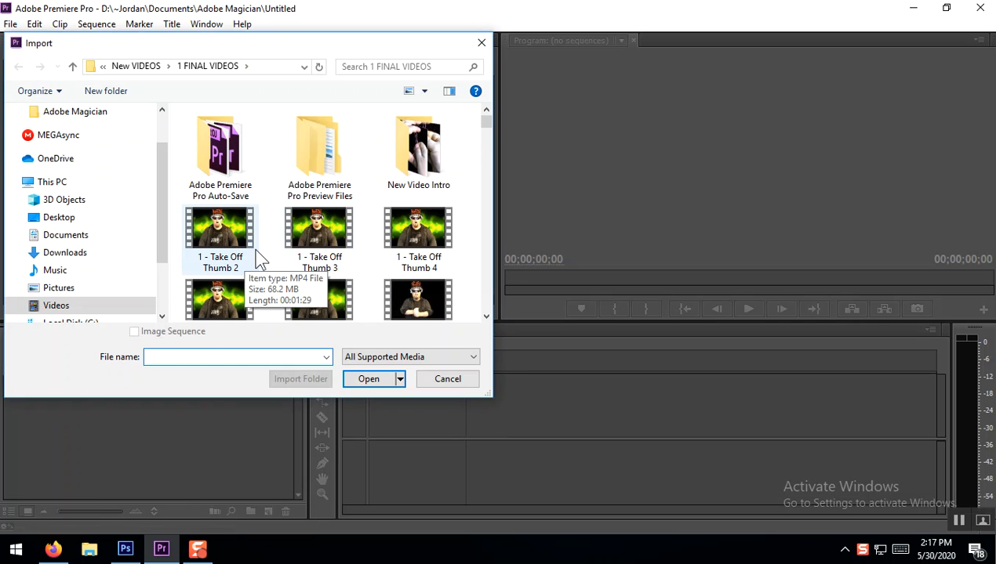
scroll(256, 262, down, 1)
scroll(259, 259, down, 3)
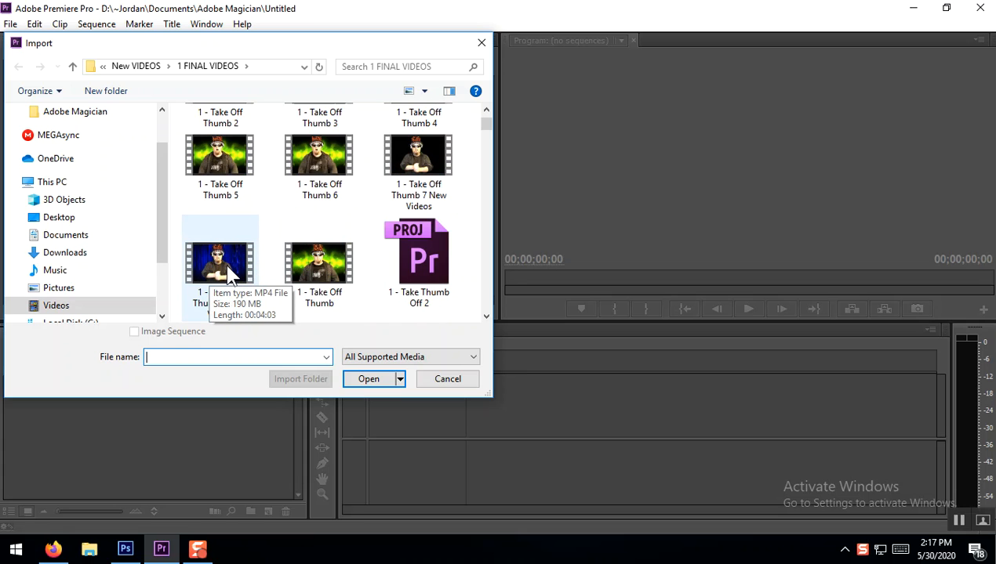
double_click(229, 270)
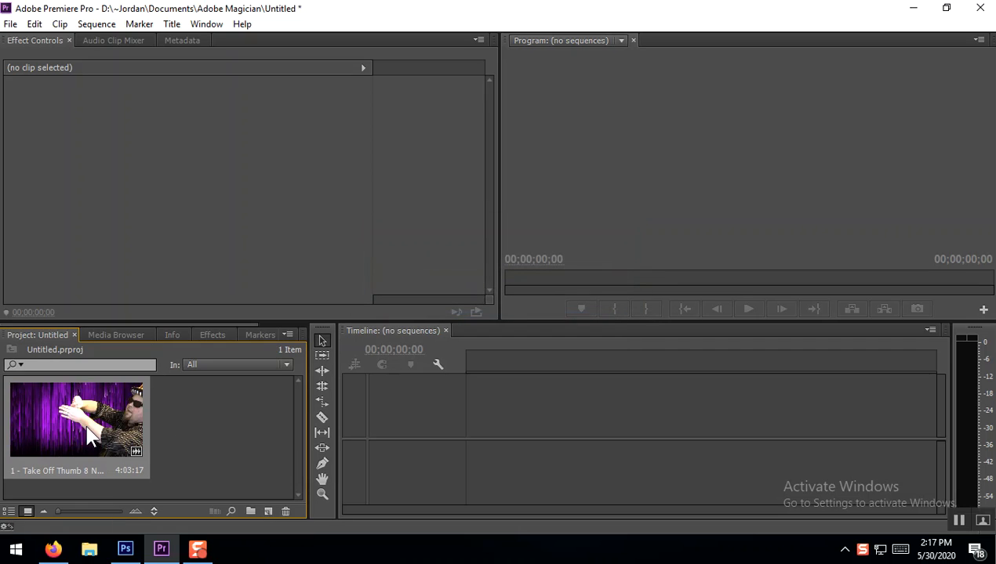
Create a new sequence from the imported Take Off Thumb 8 clip
drag(102, 427, 27, 432)
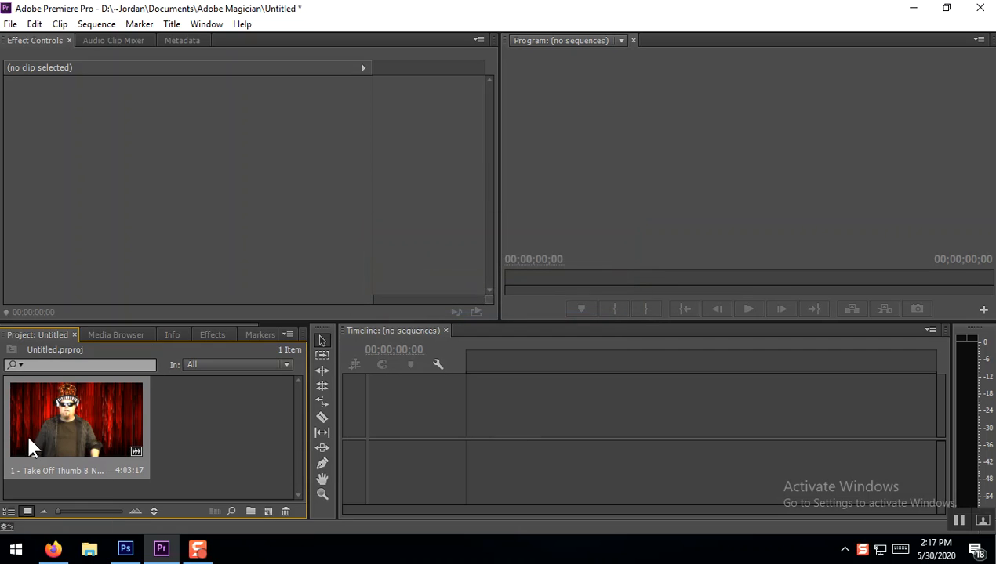
right_click(85, 417)
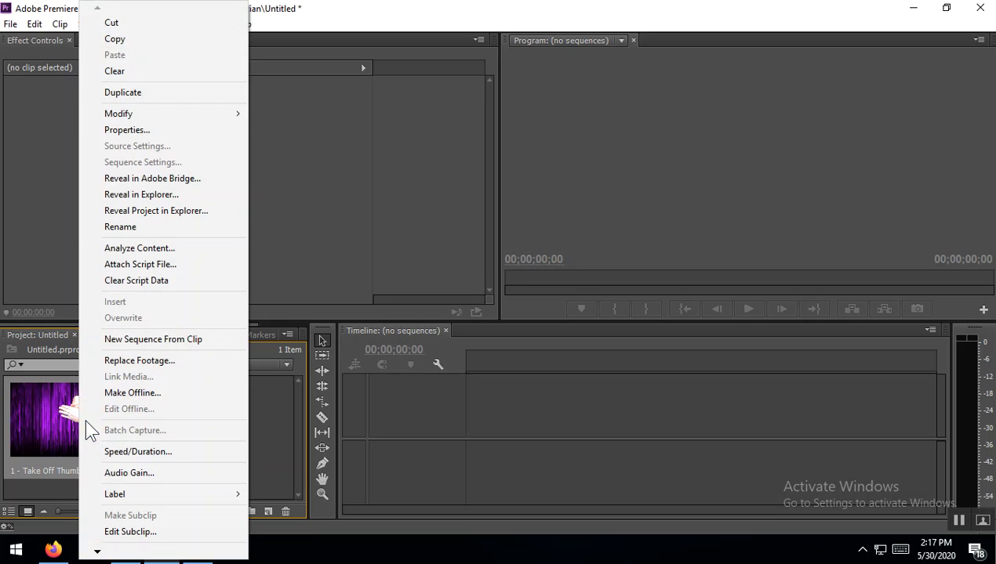
click(140, 345)
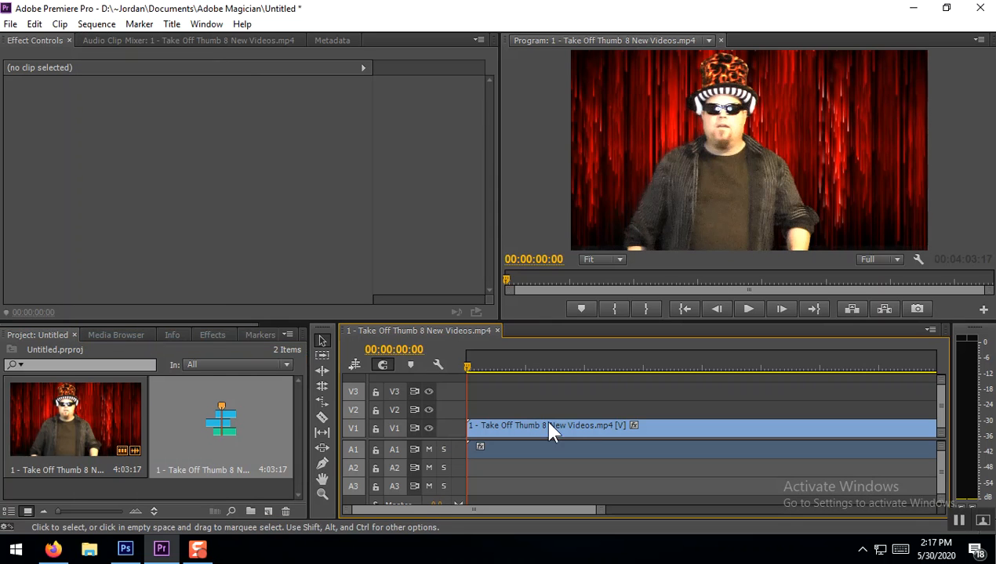
Play the first moments of the sequence in the program preview, then return the playhead to 00:00:00:00
click(747, 309)
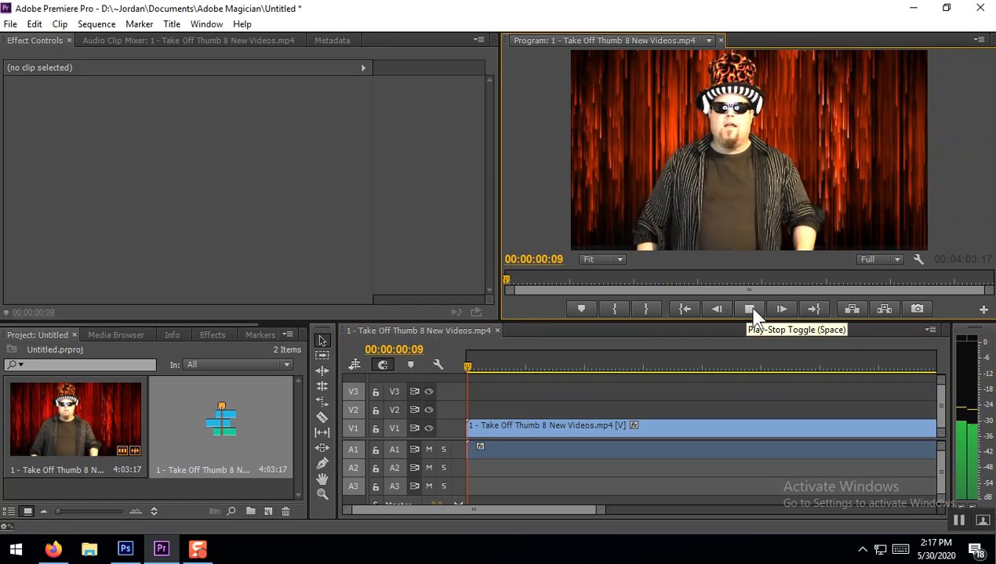
click(751, 311)
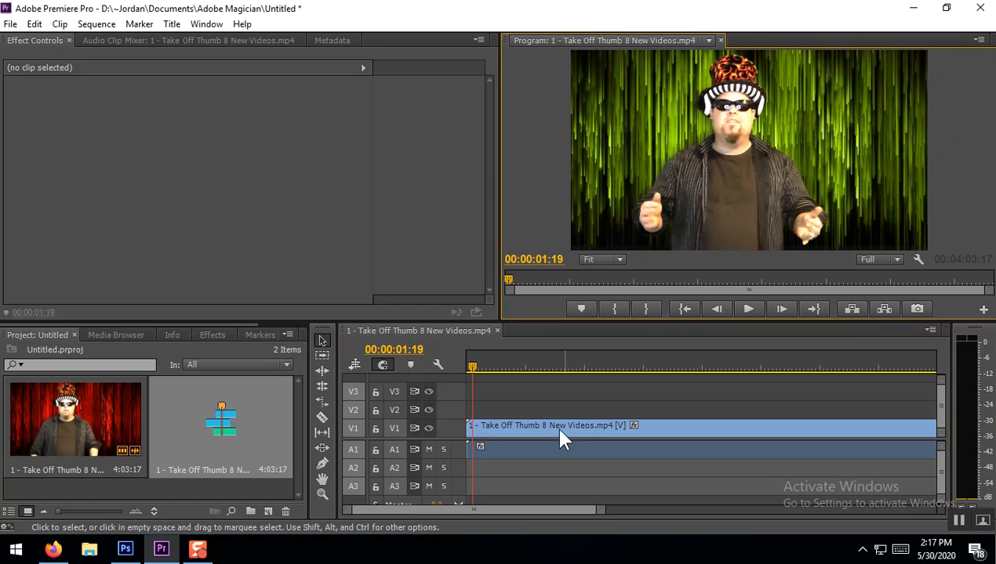
drag(466, 360, 467, 365)
mouse_move(475, 511)
mouse_down()
mouse_move(549, 514)
mouse_move(464, 513)
mouse_up()
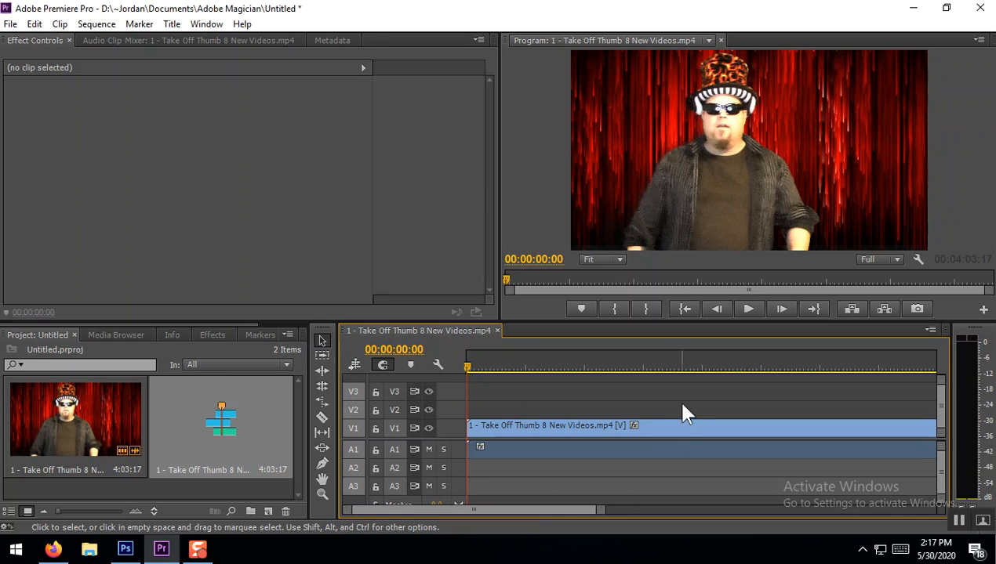
Split the timeline clip with the Razor tool at about 50 seconds and clear the part after the cut
click(321, 419)
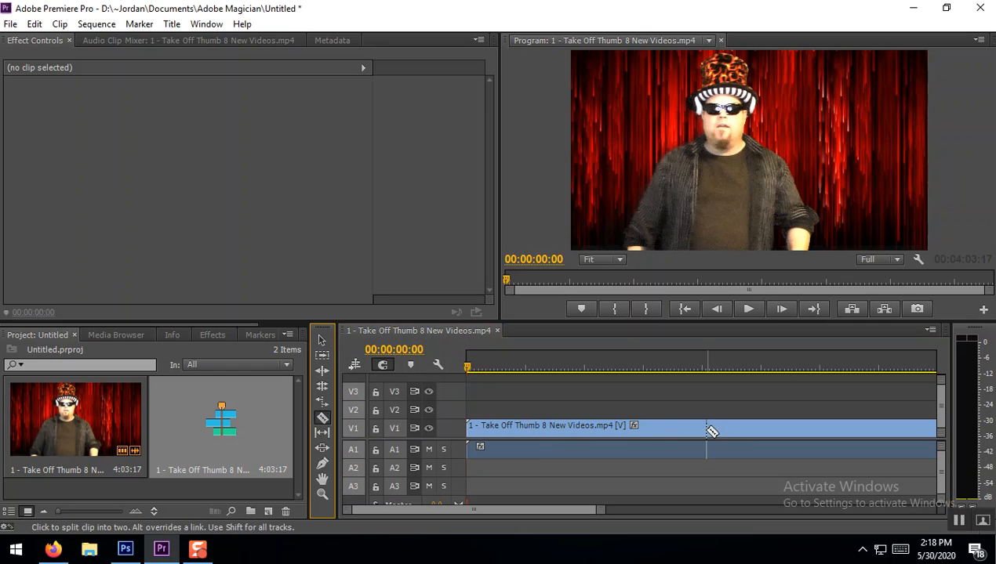
click(654, 426)
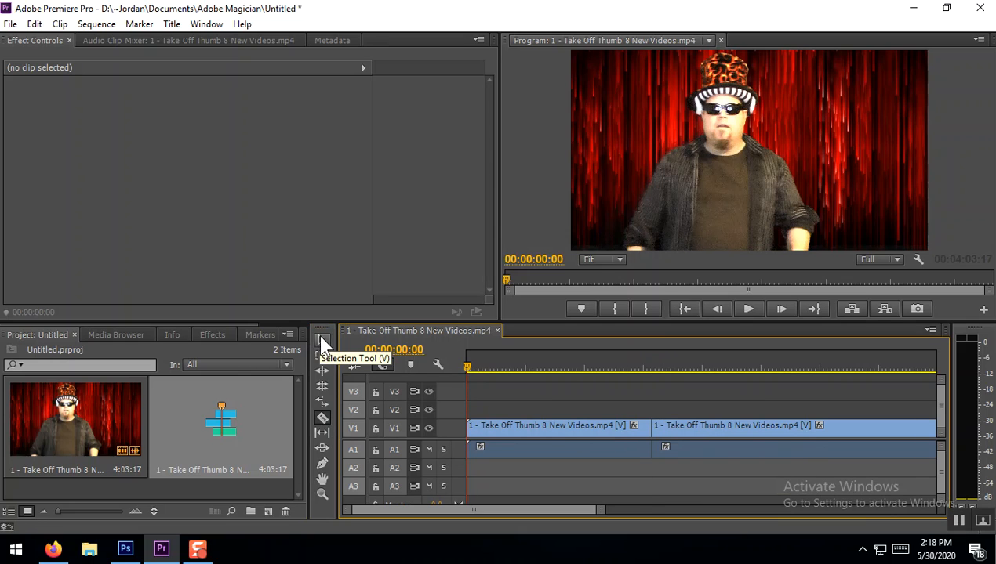
click(322, 343)
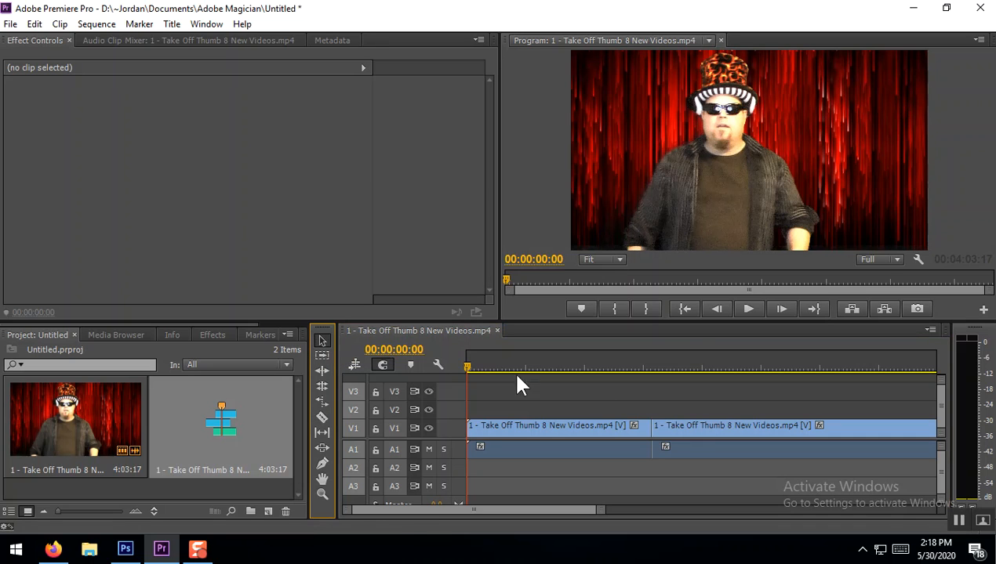
right_click(698, 431)
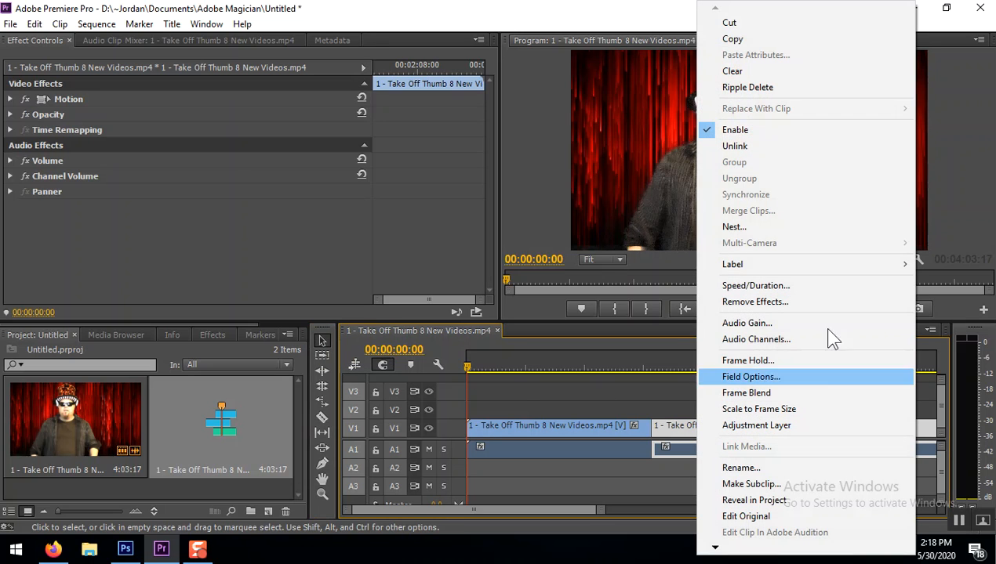
click(758, 71)
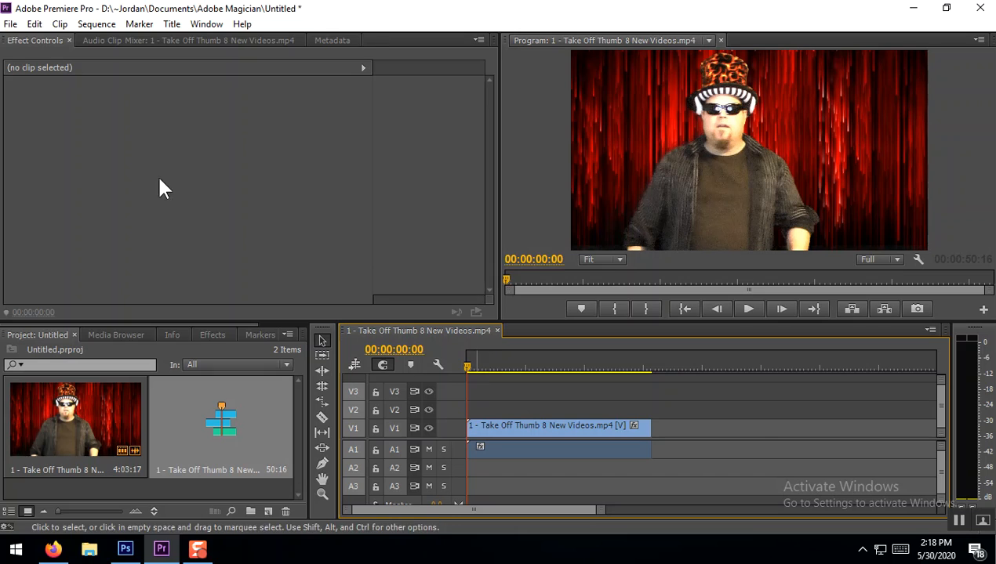
Start saving the project under a new name, creating and opening a new folder named Test 1 inside Adobe Magician
click(10, 24)
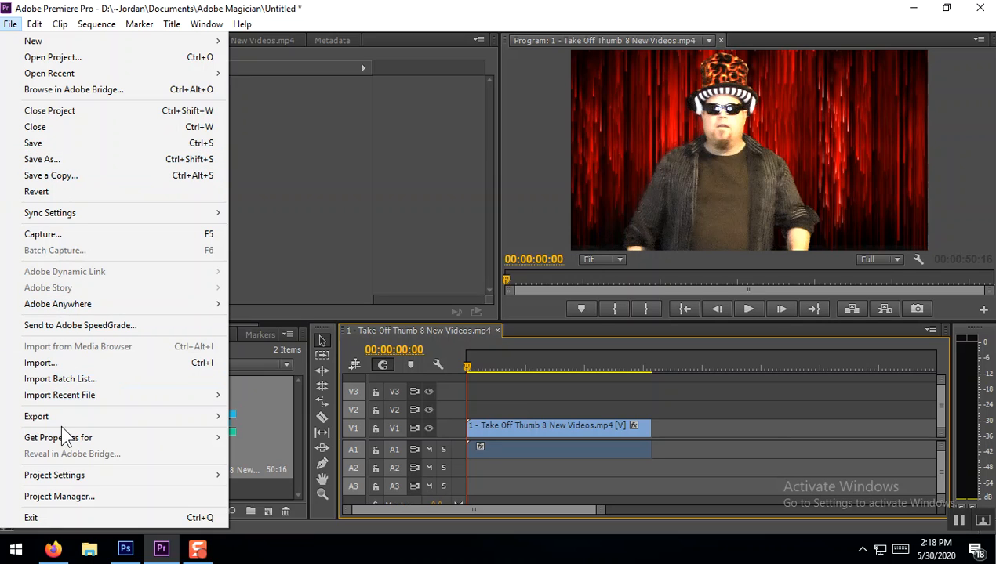
mouse_move(60, 422)
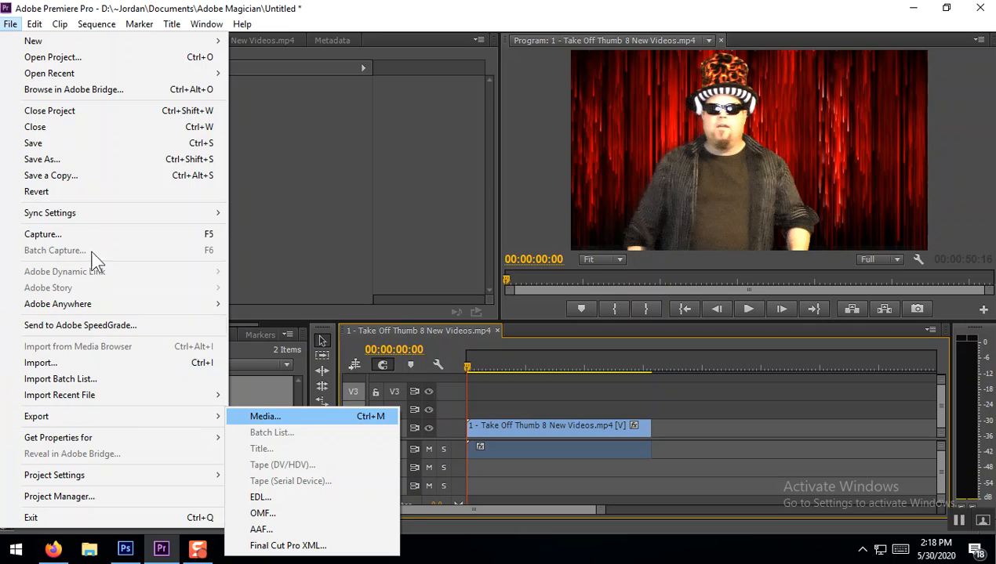
click(70, 157)
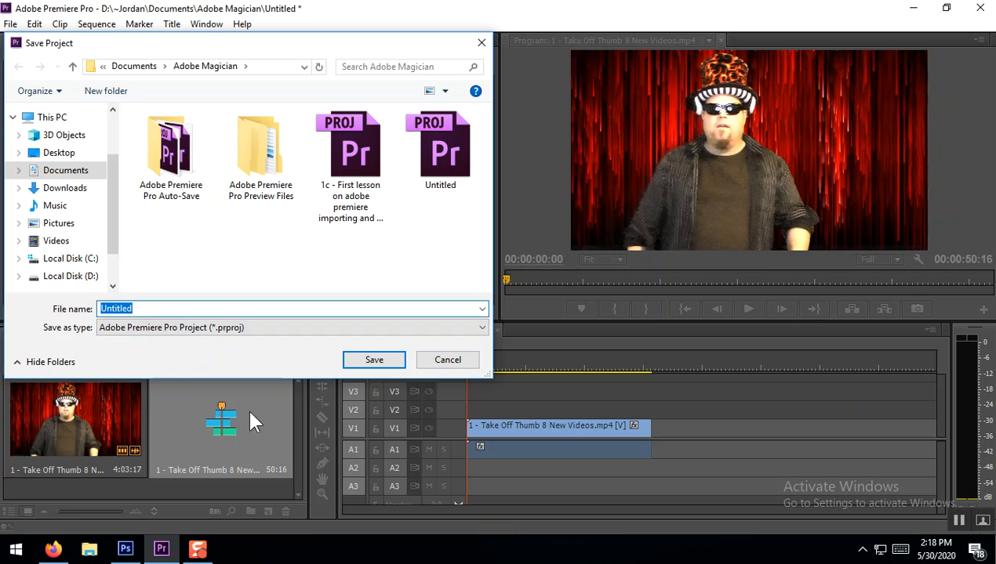
drag(146, 307, 79, 316)
right_click(230, 240)
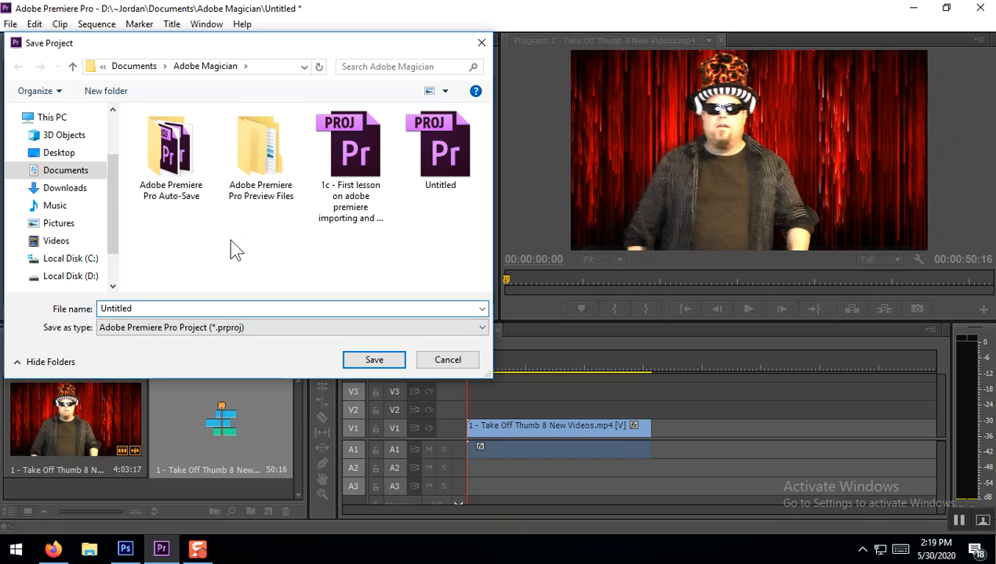
mouse_move(311, 399)
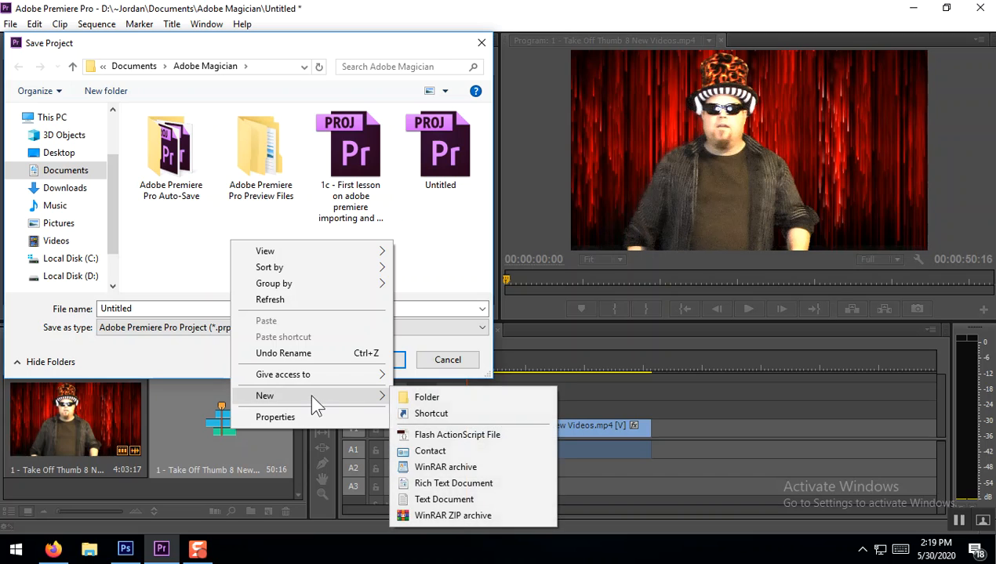
click(440, 396)
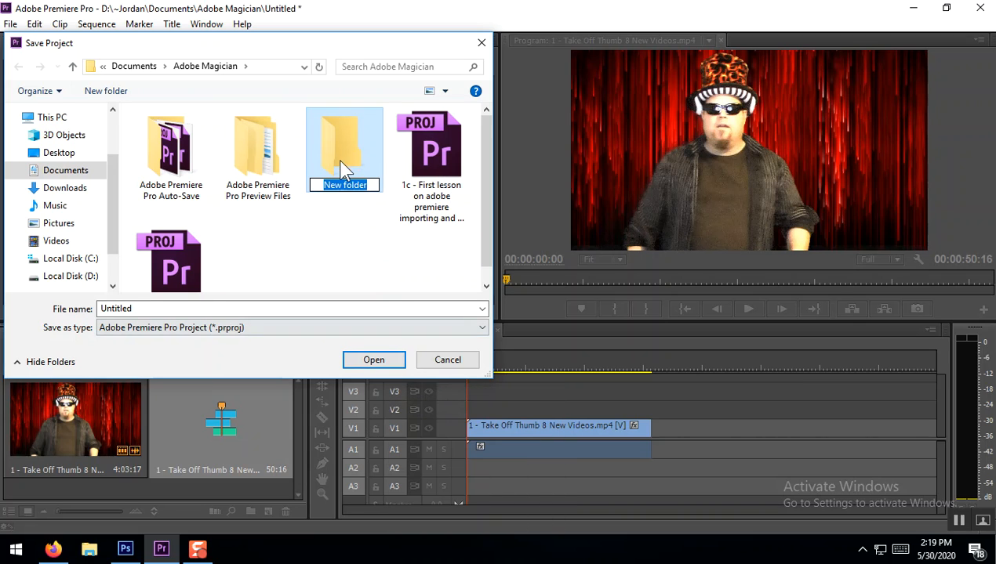
text(Test 1)
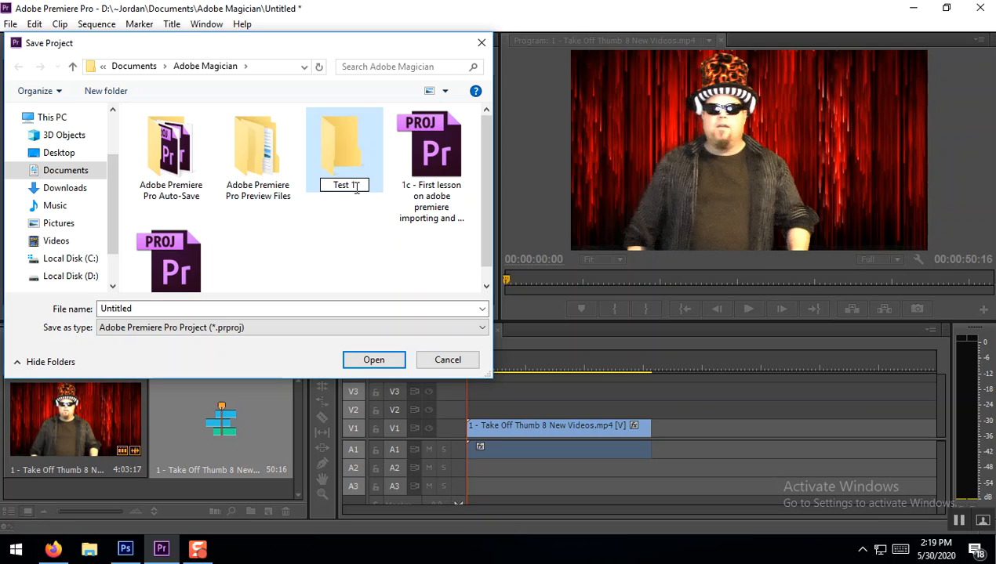
key(Return)
double_click(351, 177)
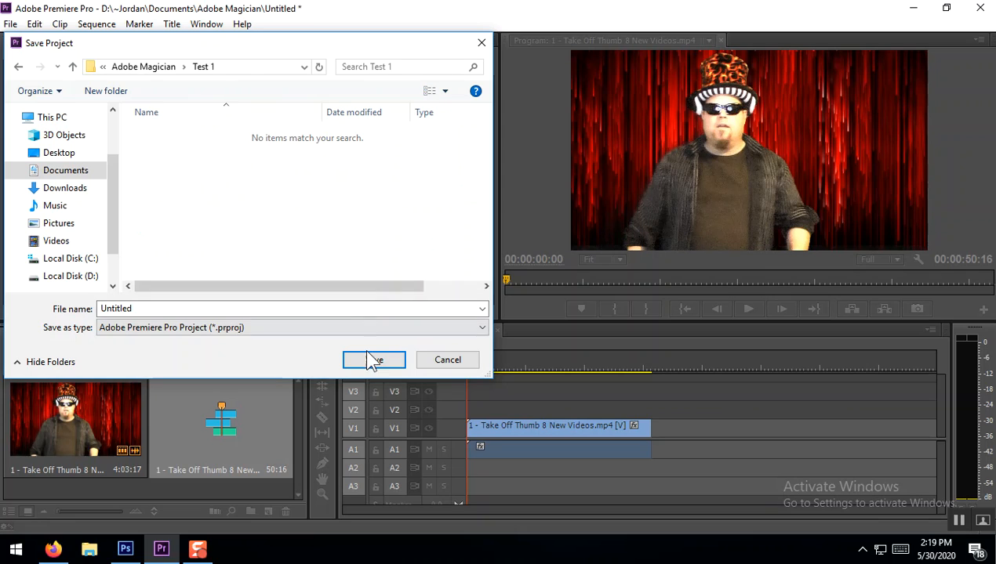
Save the project as Test in the Test 1 folder
double_click(146, 309)
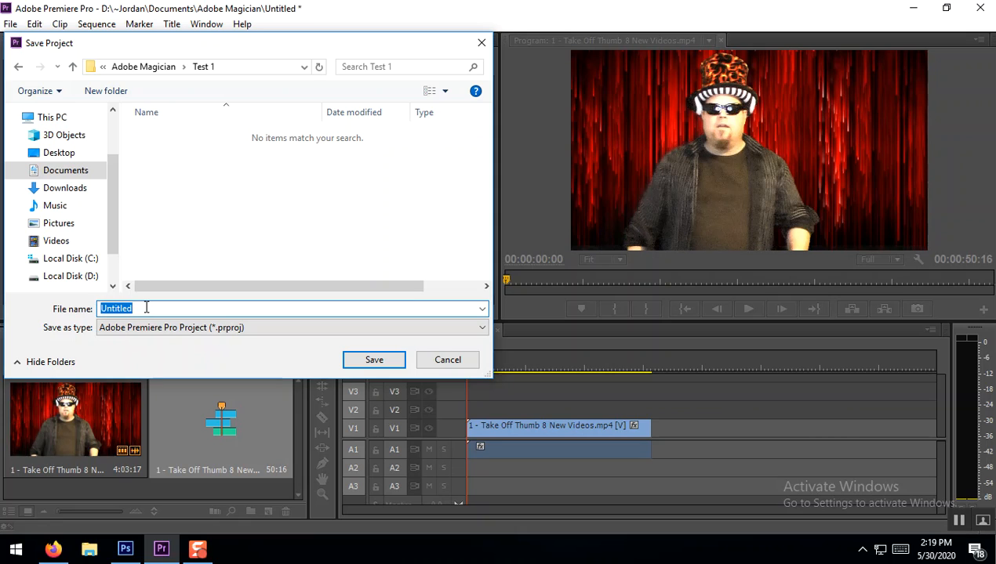
text(Test)
click(378, 361)
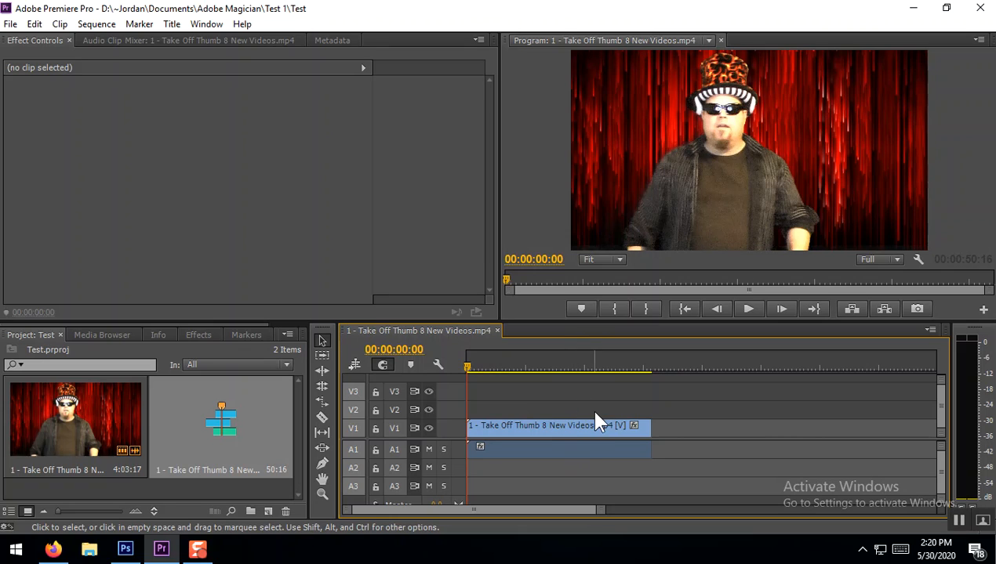
Open the media export settings for the sequence and set the export format to H.264
click(11, 25)
click(11, 25)
click(11, 25)
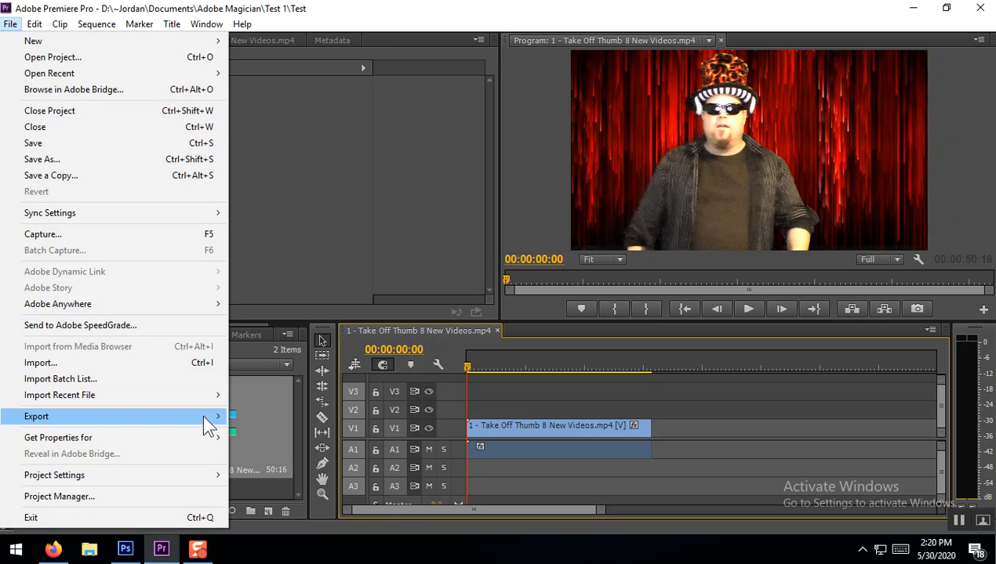
mouse_move(206, 415)
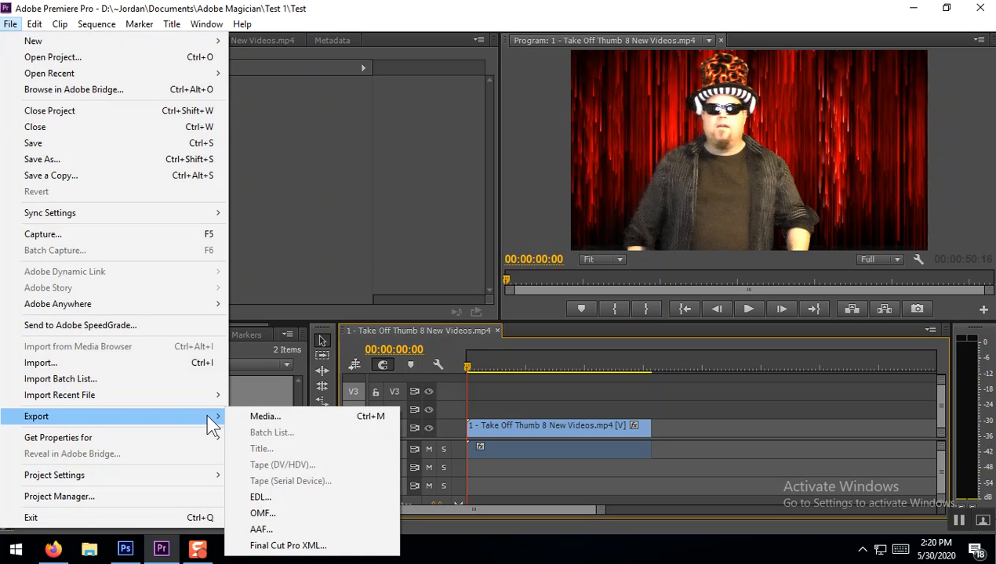
click(285, 419)
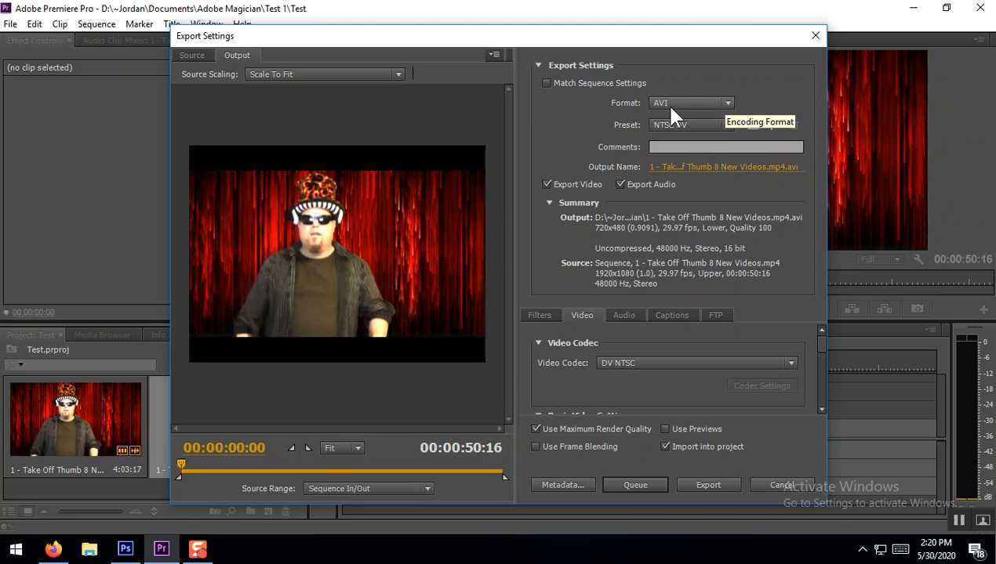
click(727, 105)
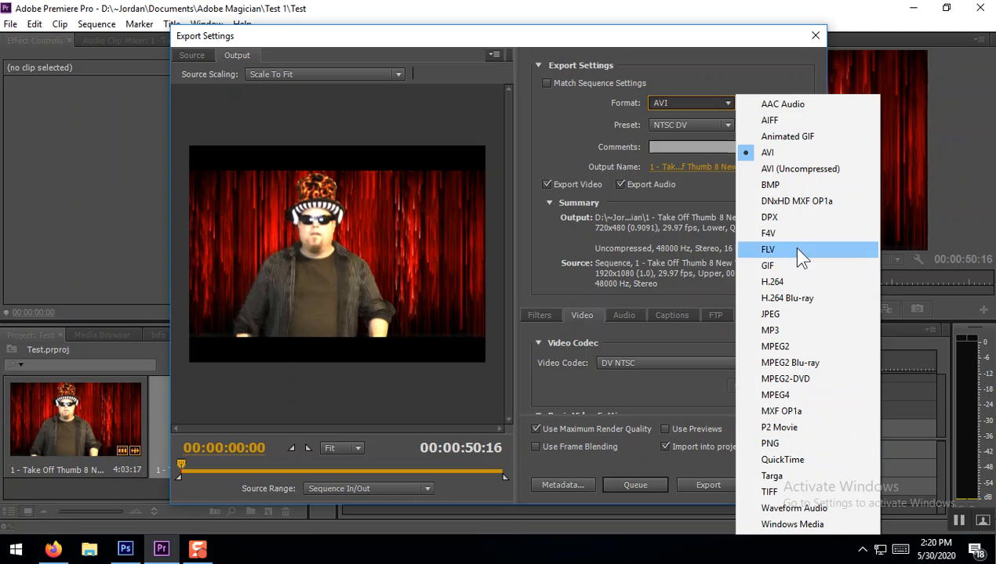
click(781, 286)
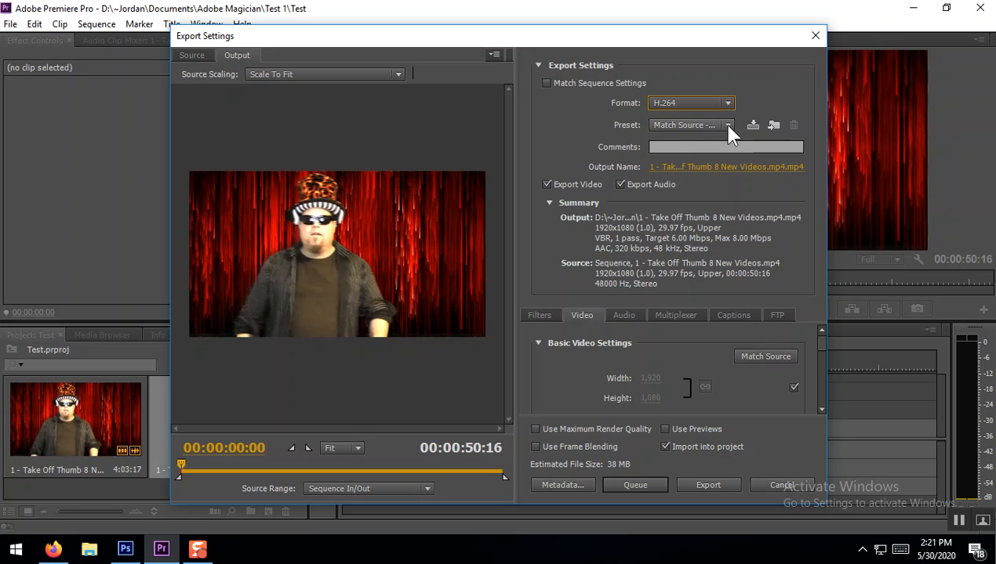
Open the export's output name and file location for editing and go into the Test 1 folder
click(715, 166)
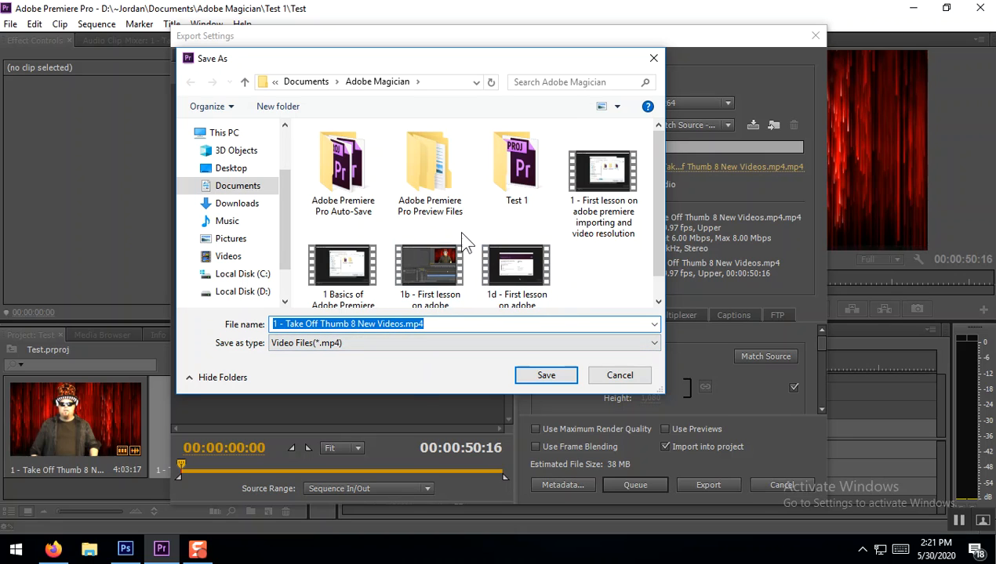
drag(440, 322, 249, 325)
text(test)
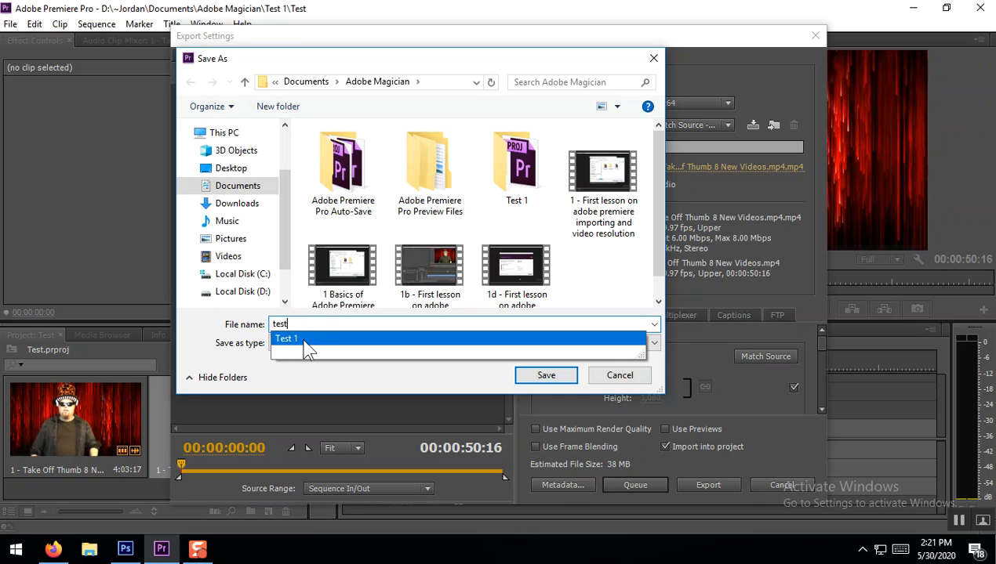
click(297, 341)
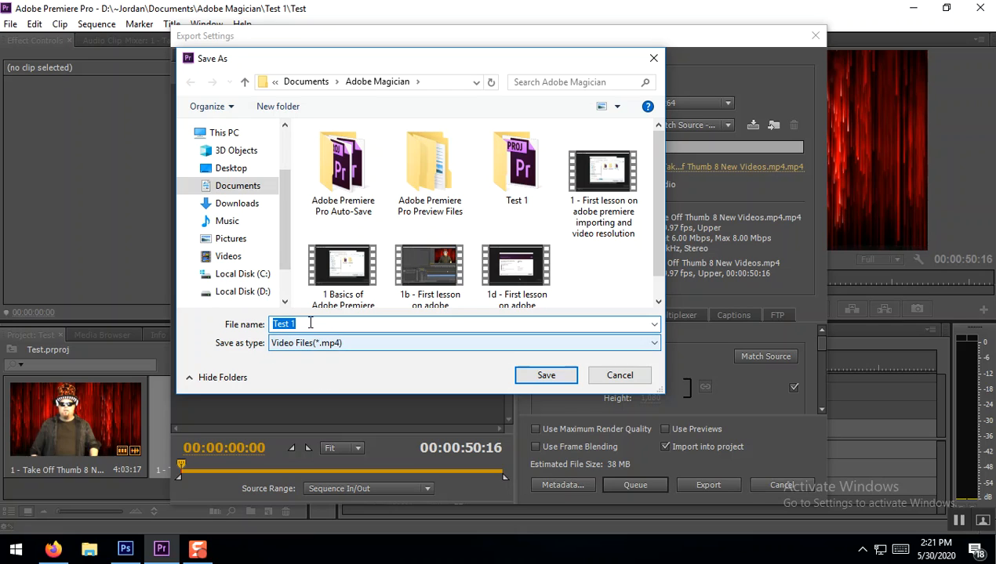
click(547, 376)
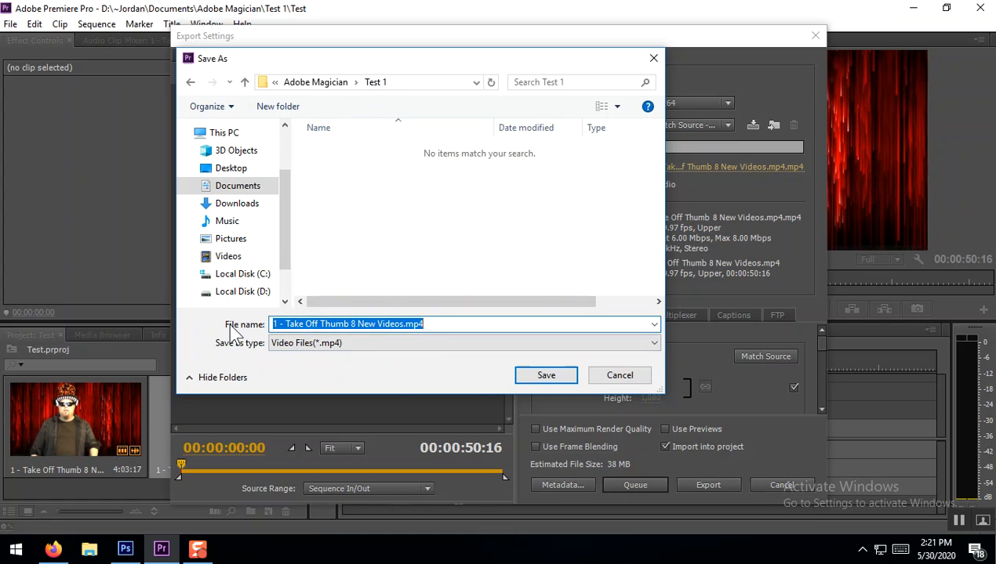
Name the export output file Test and save that output location in the Test 1 folder
text(test)
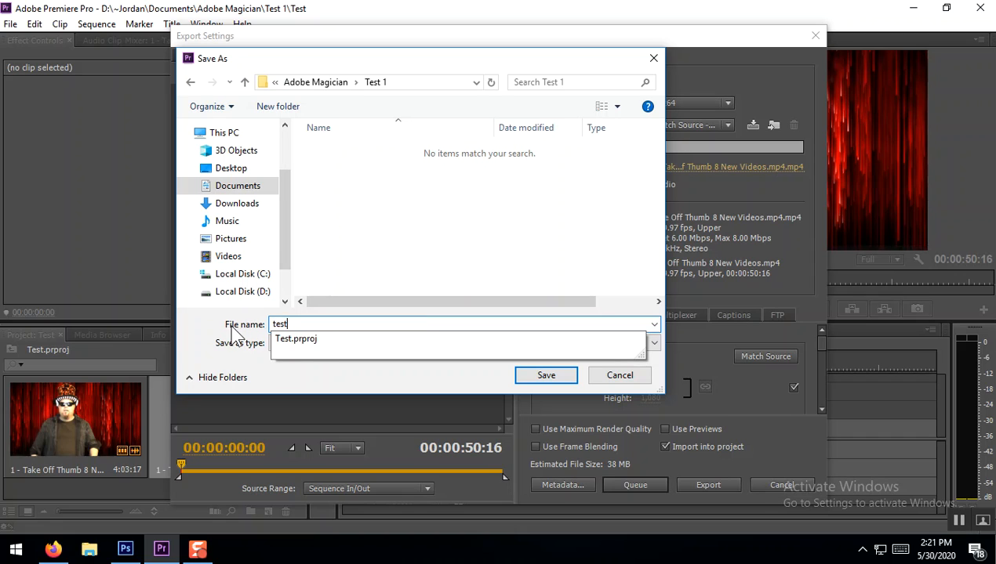
click(305, 339)
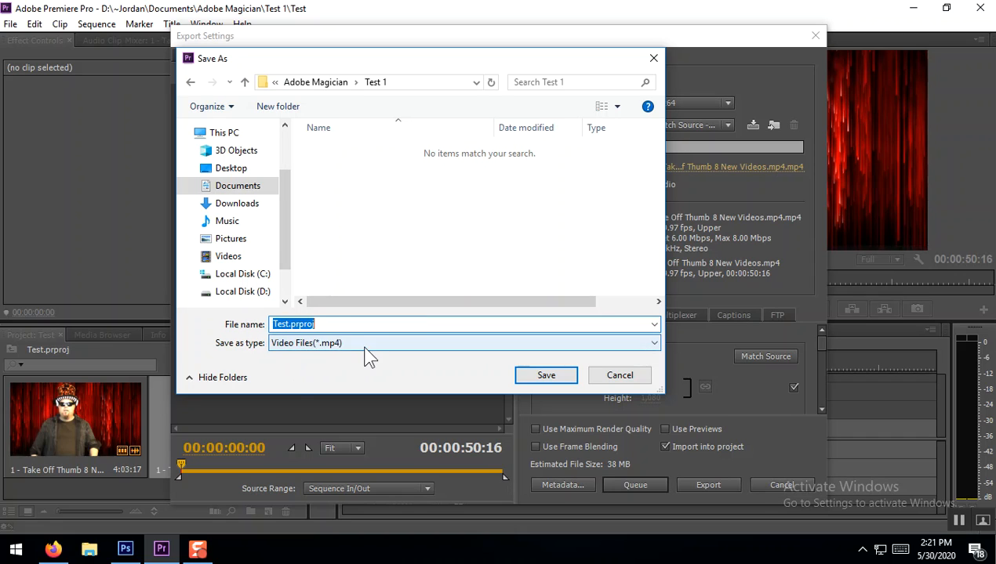
click(324, 324)
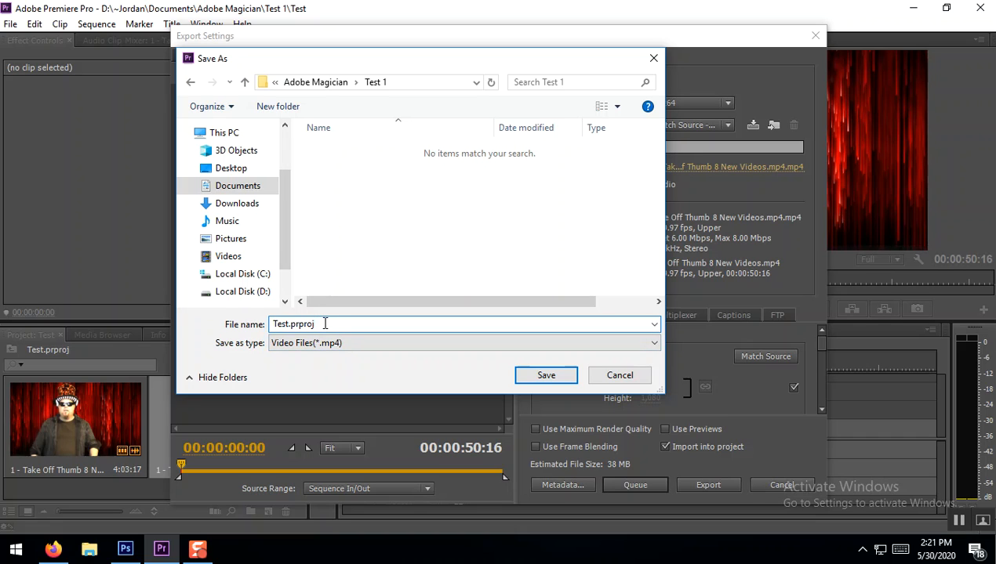
key(BackSpace)
key(BackSpace)
key(BackSpace)
key(BackSpace)
key(BackSpace)
key(BackSpace)
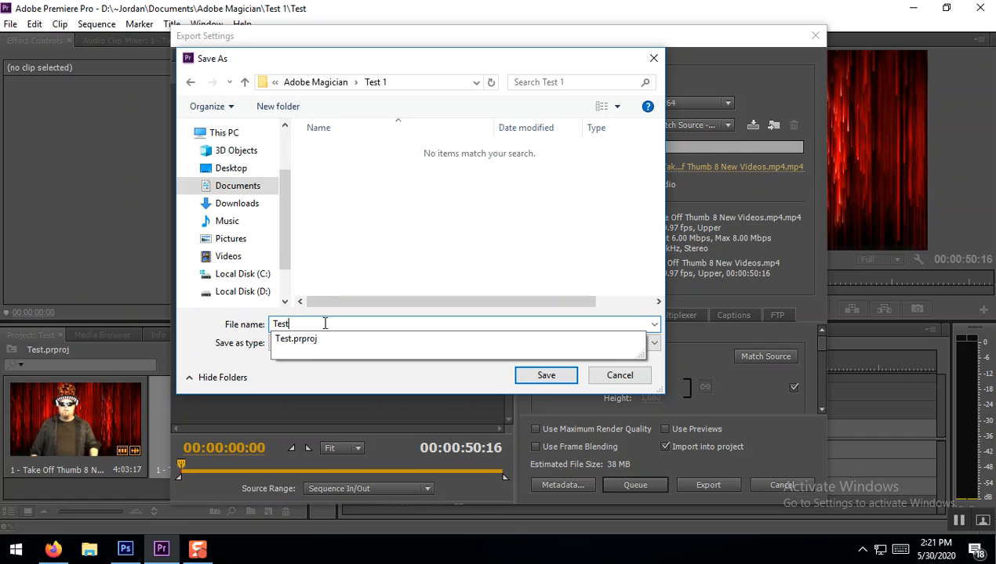
click(550, 380)
click(551, 381)
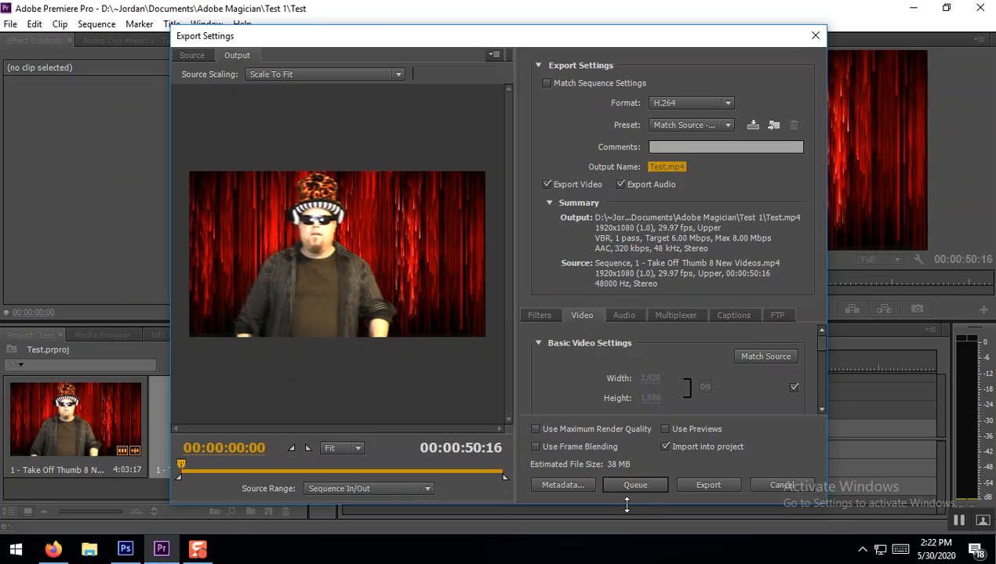
Enable Use Maximum Render Quality and export the video
click(535, 429)
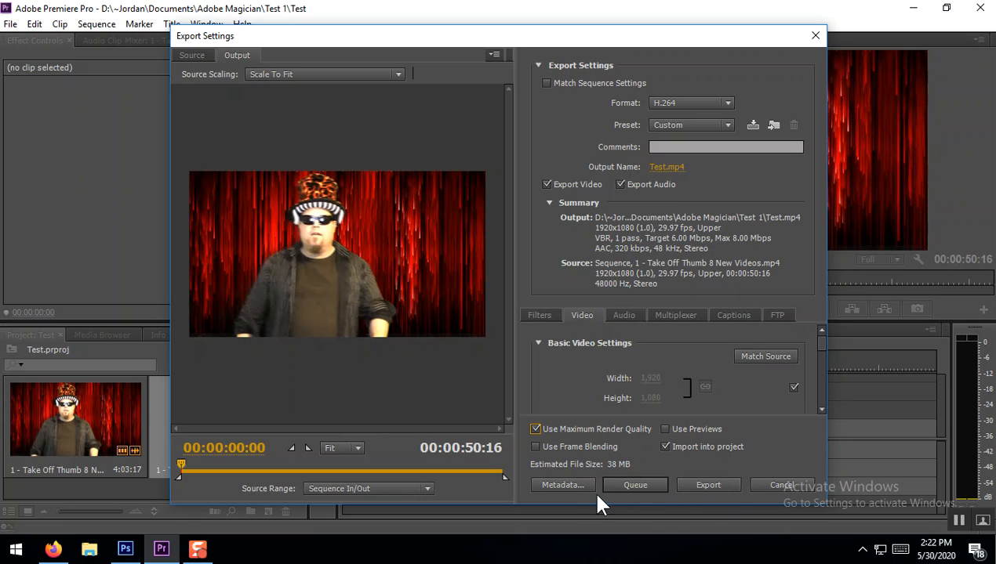
click(708, 486)
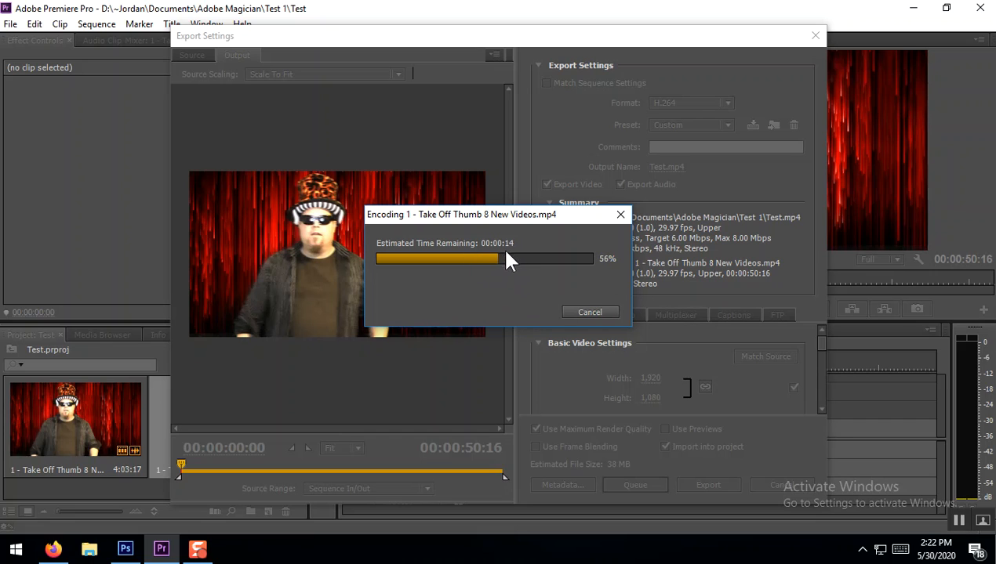
Switch to File Explorer and open the Test 1 folder inside Adobe Magician in Documents
click(88, 549)
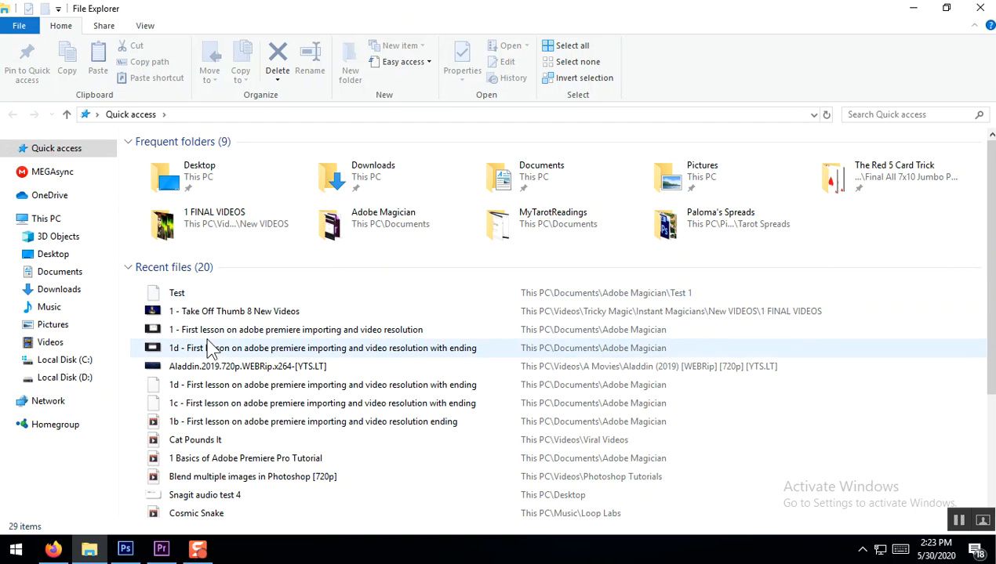
click(67, 274)
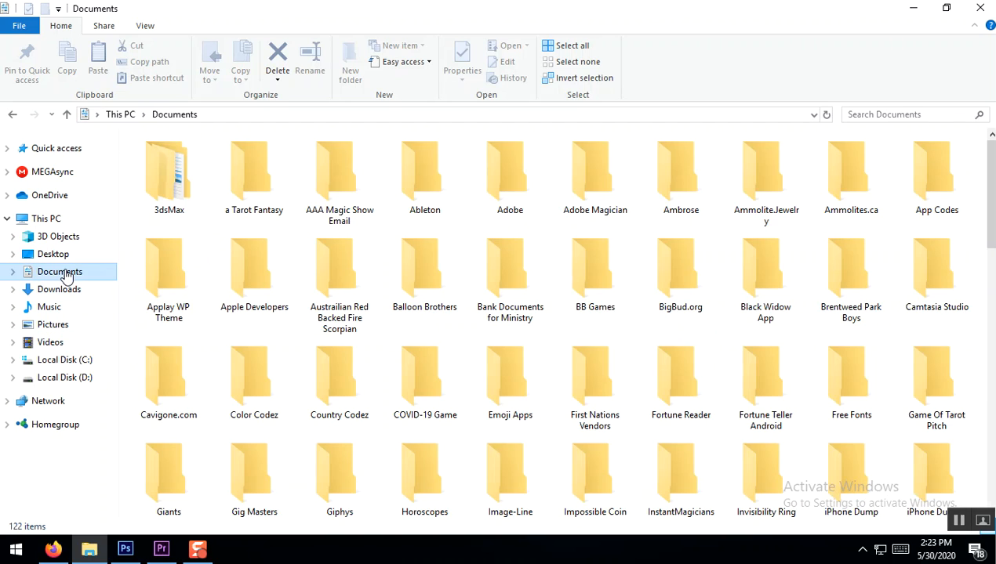
double_click(586, 185)
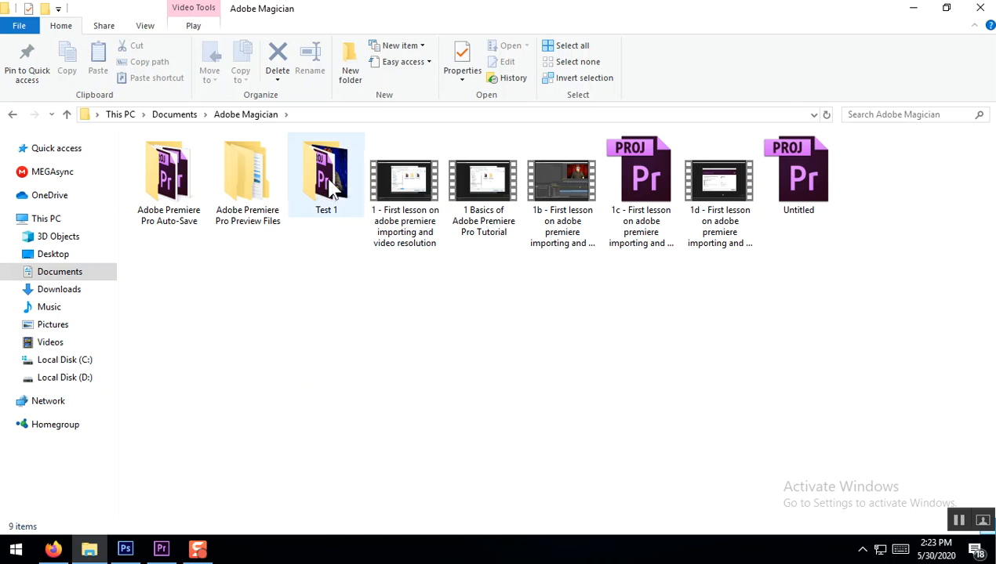
double_click(324, 169)
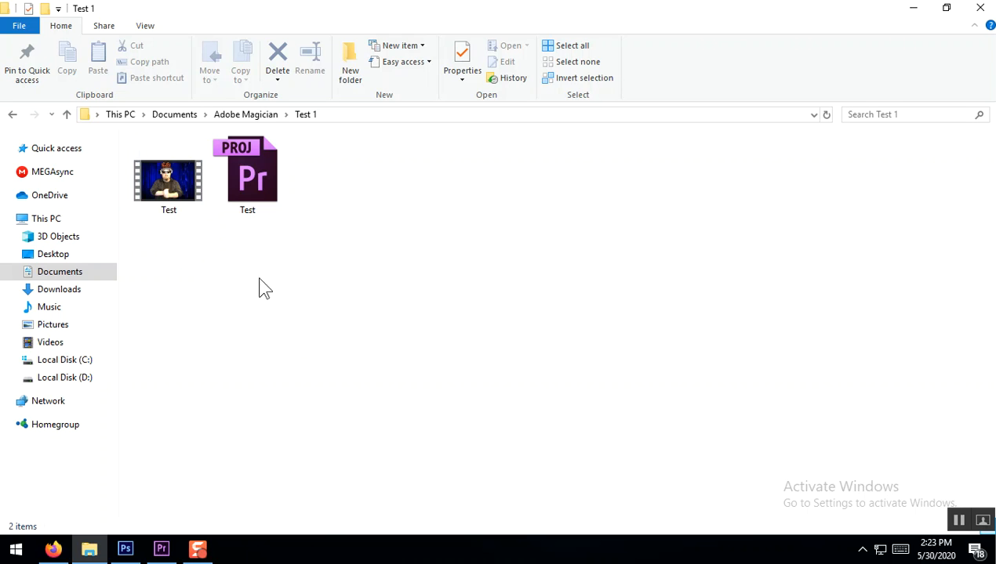
Play the exported Test video briefly to check it, pause it and close the video player
double_click(182, 186)
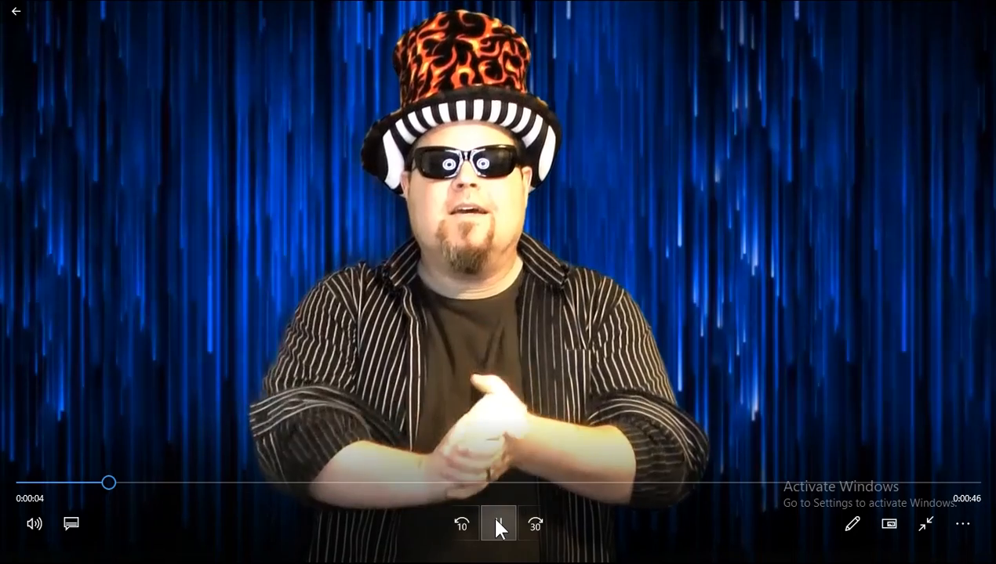
click(496, 520)
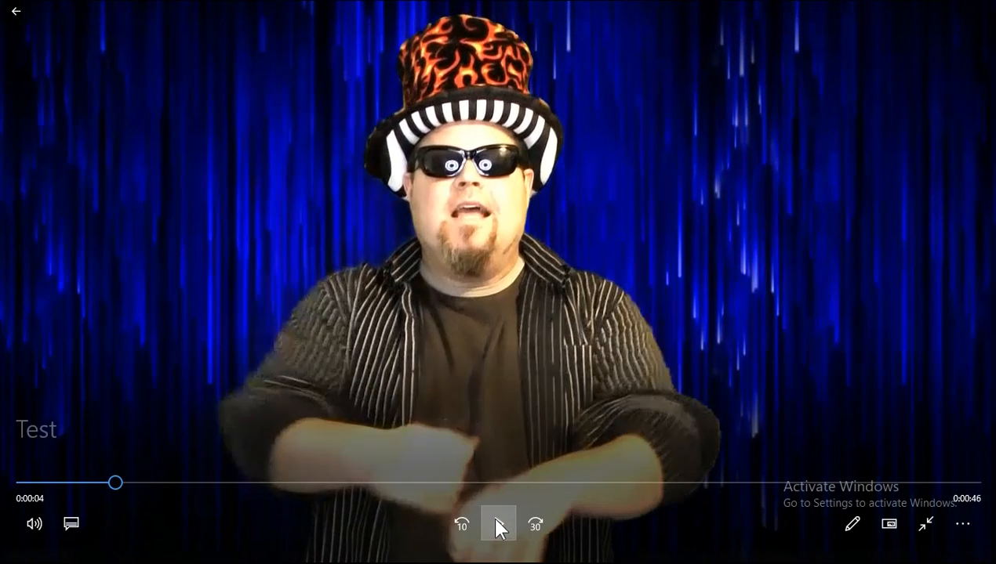
click(923, 524)
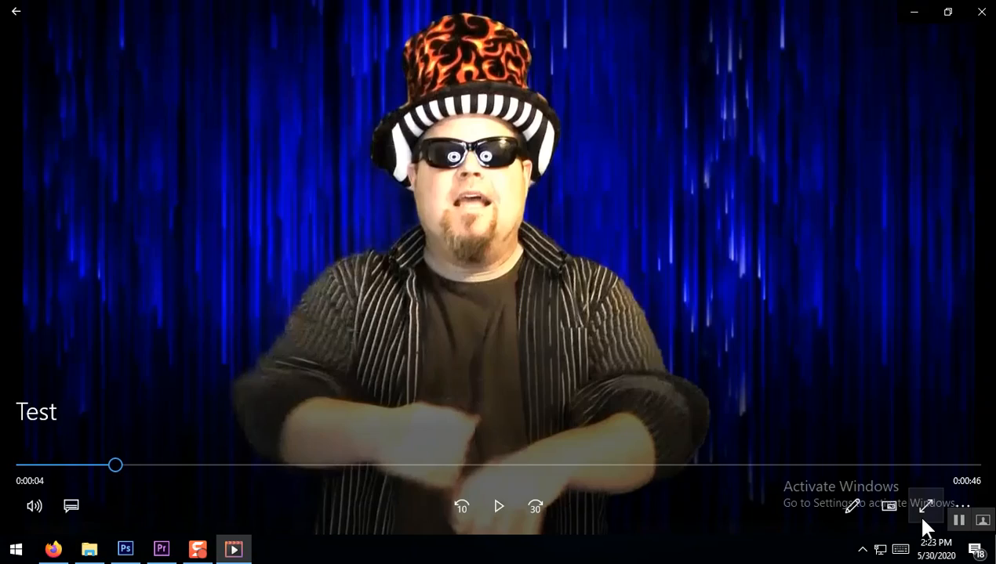
click(980, 11)
Return to Premiere Pro, place the playhead at 00:00:35:13 and trim the end of the timeline clip back to it
click(161, 549)
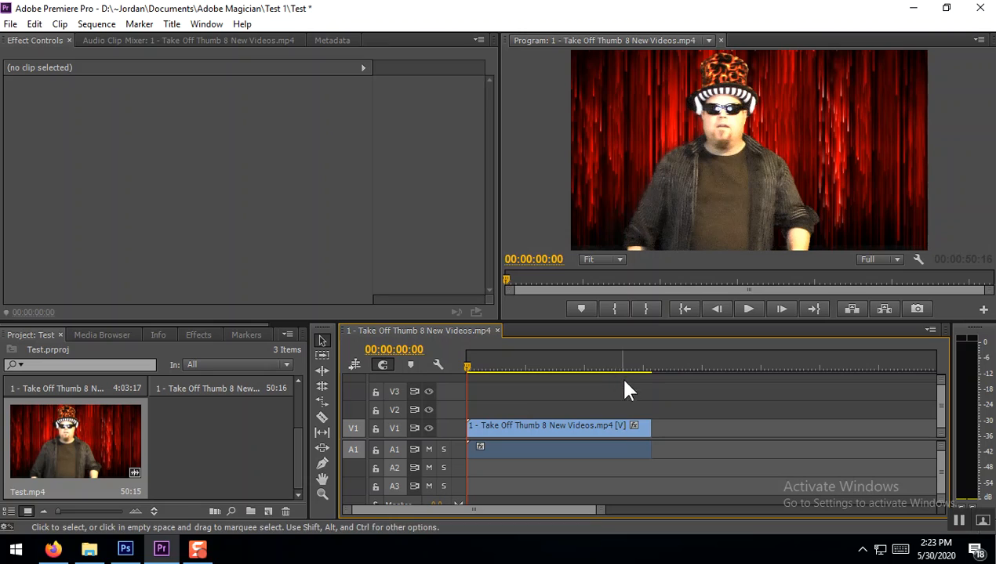
click(321, 416)
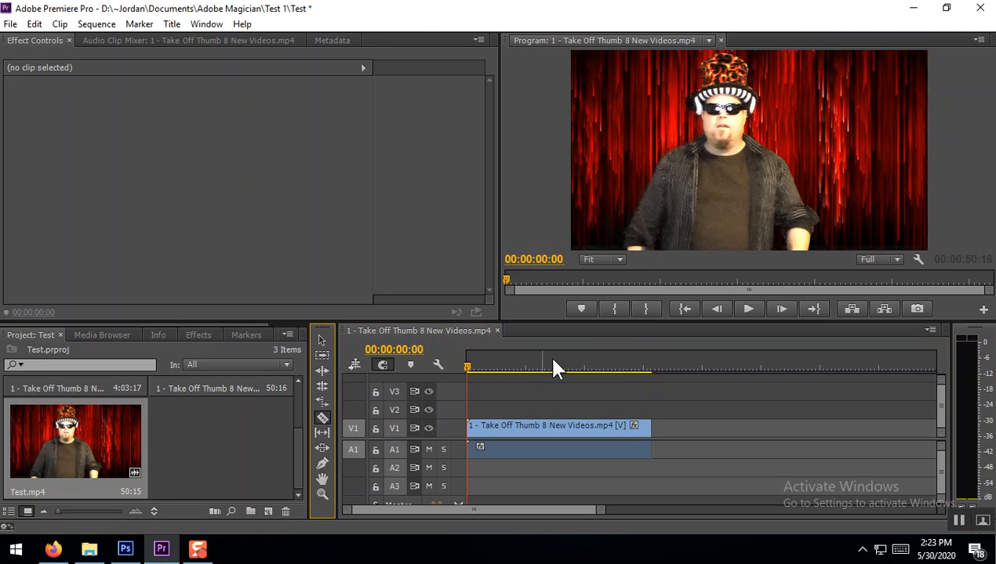
click(593, 362)
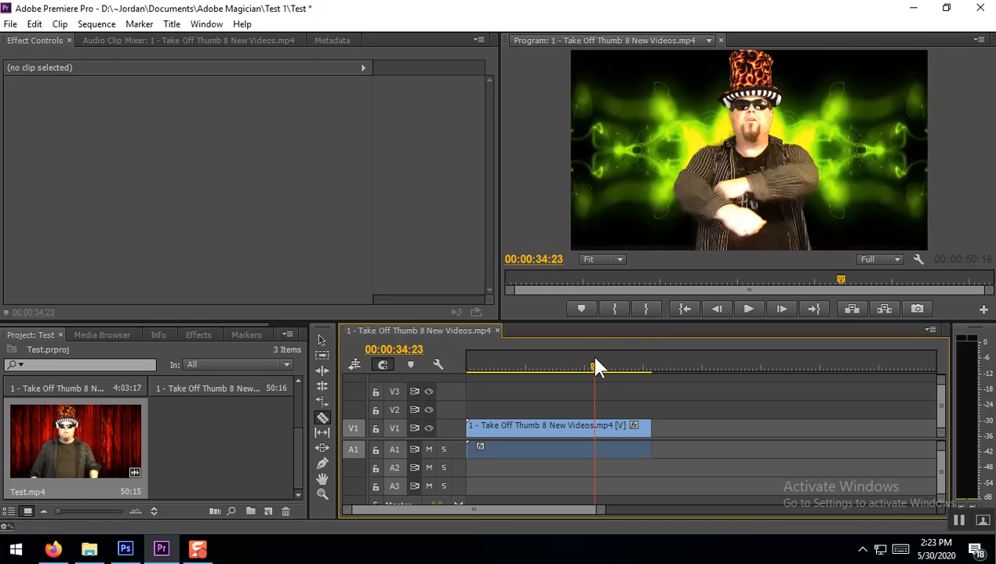
click(747, 309)
click(747, 309)
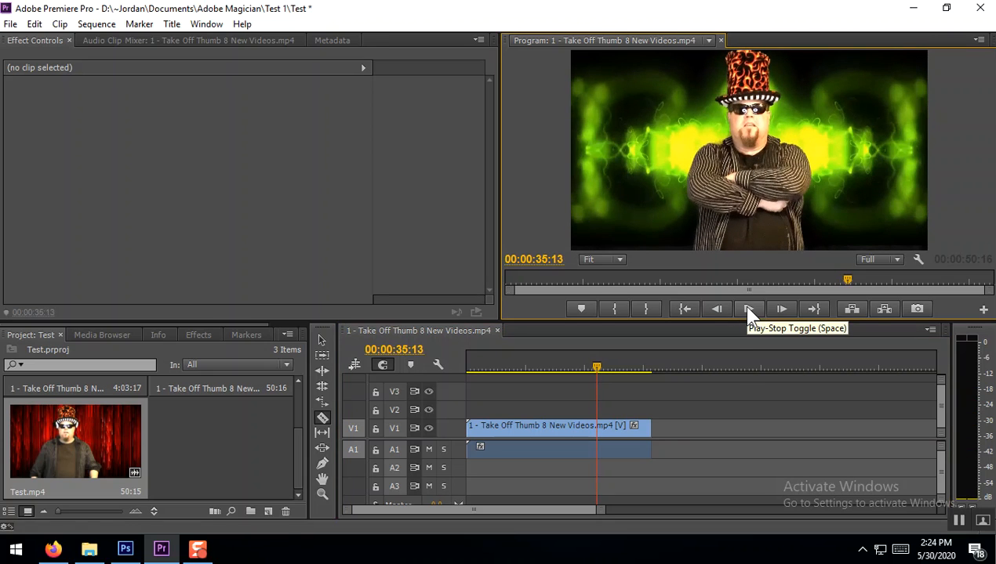
click(321, 339)
drag(643, 426, 596, 425)
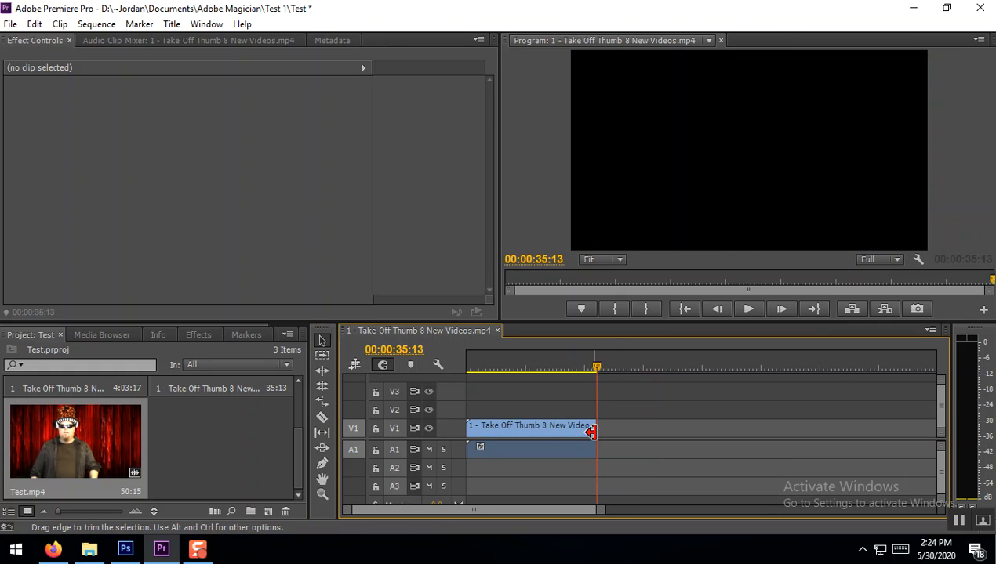
Split the timeline clip with the Razor tool at 00:00:27:17 and ripple delete the part after the cut
click(321, 418)
click(573, 424)
click(321, 338)
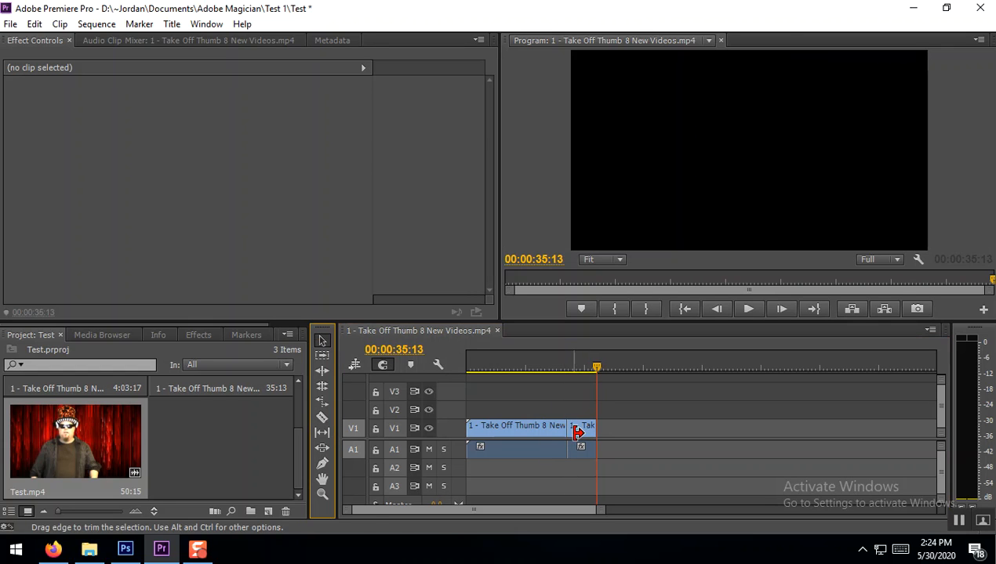
right_click(580, 429)
click(655, 86)
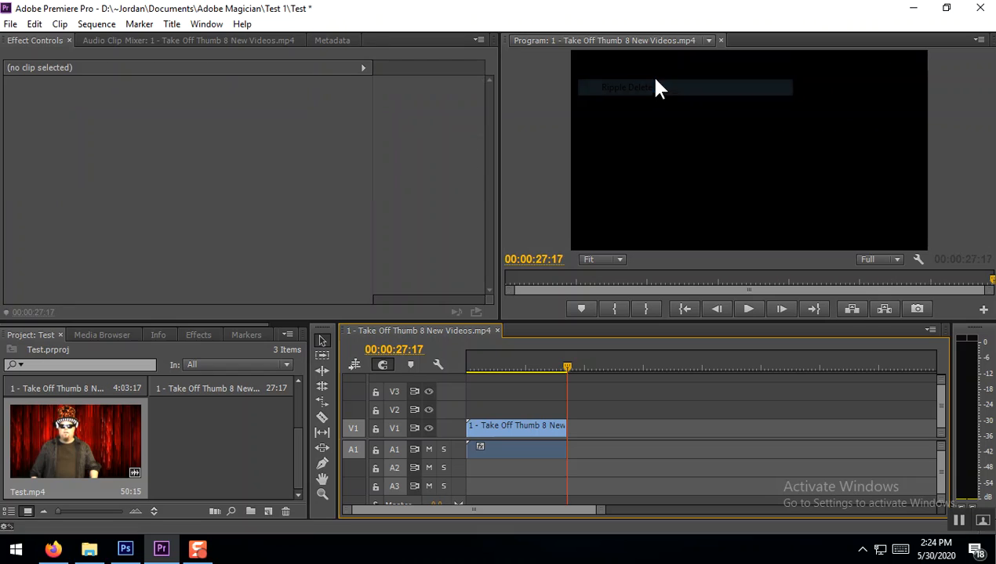